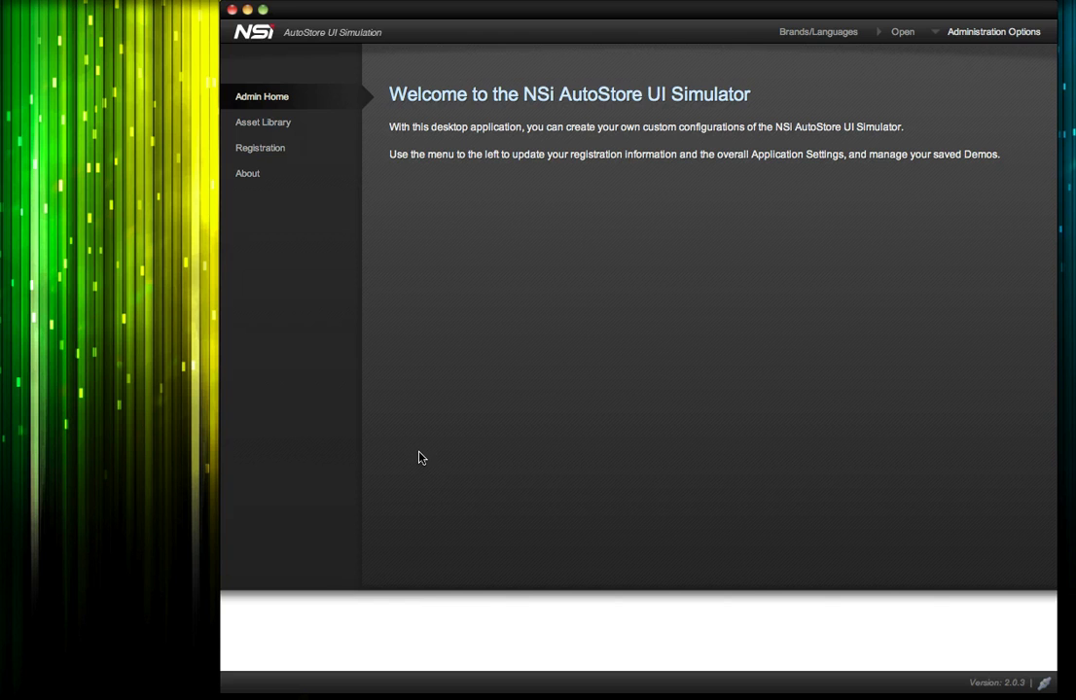
- Create a new Ricoh demo named "Acme Company Demo"
left_click(886, 37)
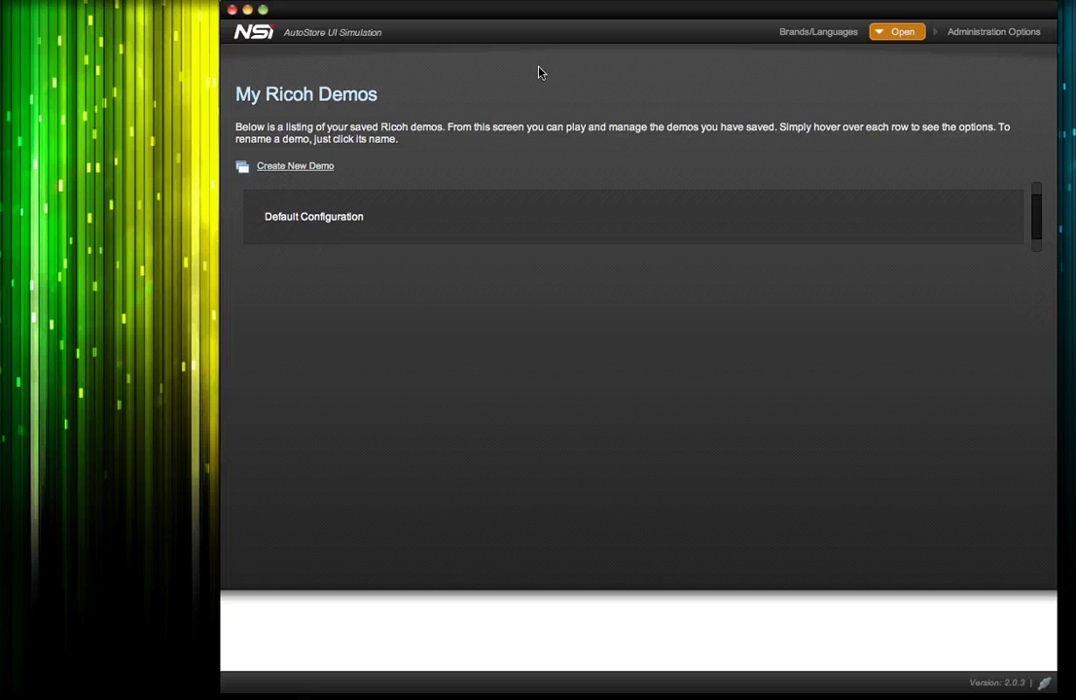
left_click(324, 169)
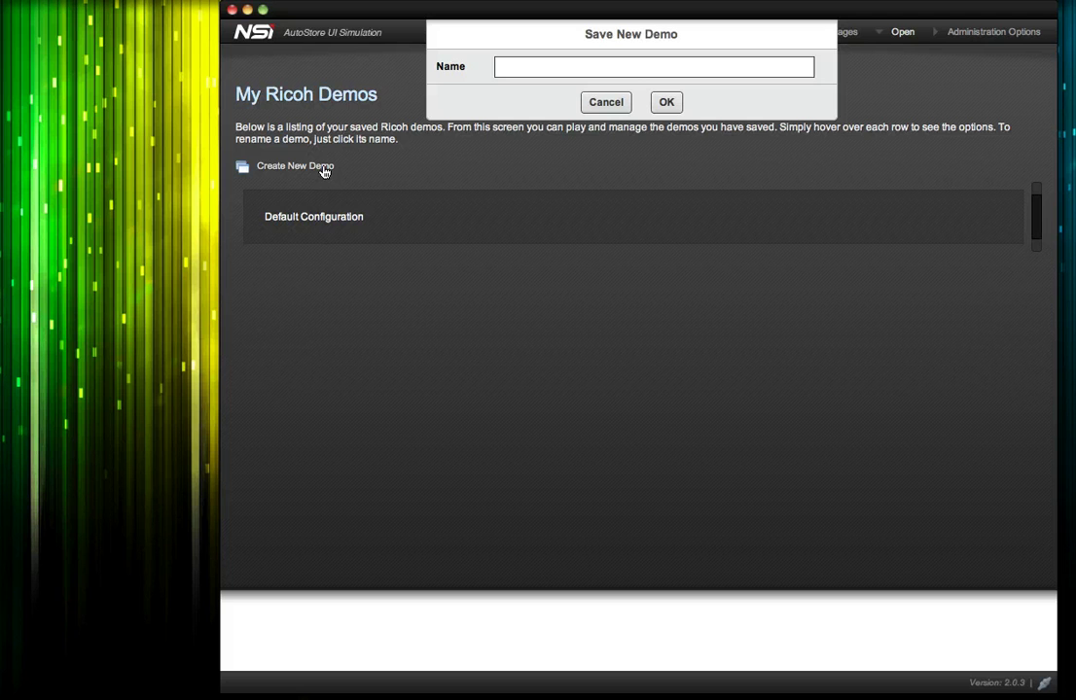
left_click(564, 72)
type("Acme Company")
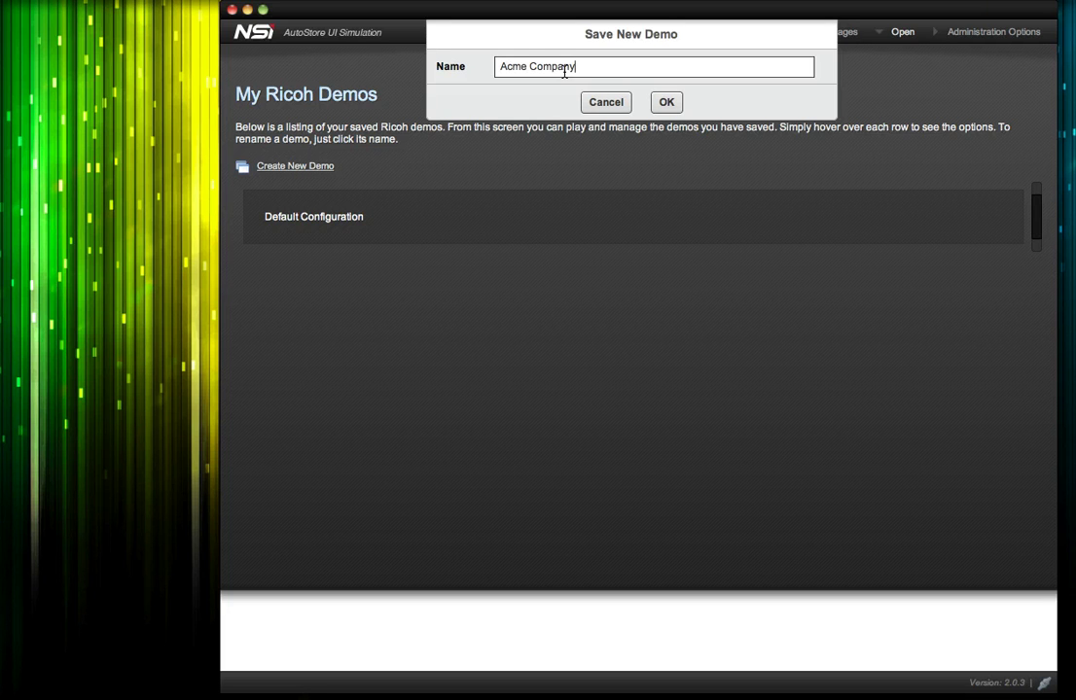
type(" Demp")
left_click(676, 103)
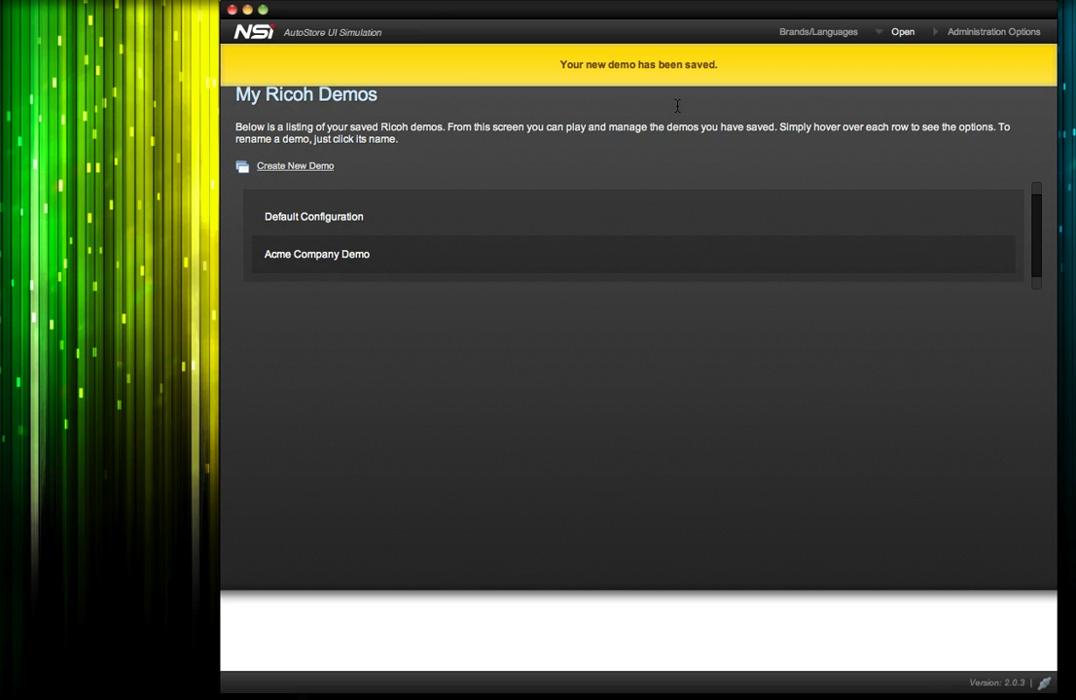
- Open the Acme Company Demo for editing and replace the Welcome Screen's Ricoh logo with Acme_Co_Logo 2.png, added to the asset library from the Desktop
mouse_move(751, 264)
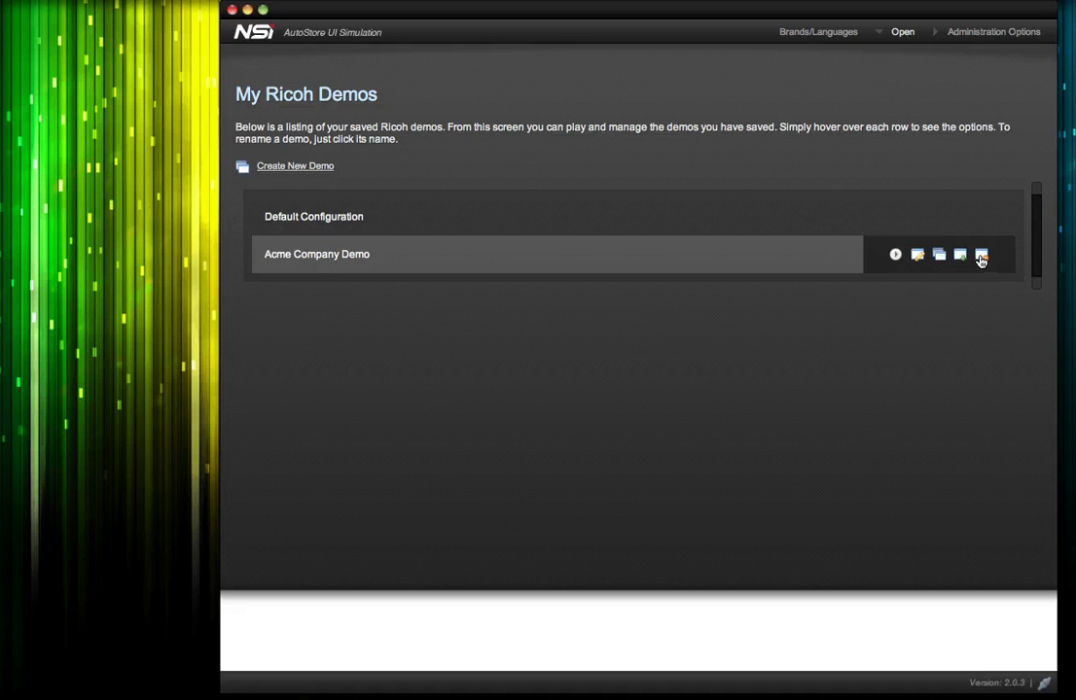
left_click(916, 255)
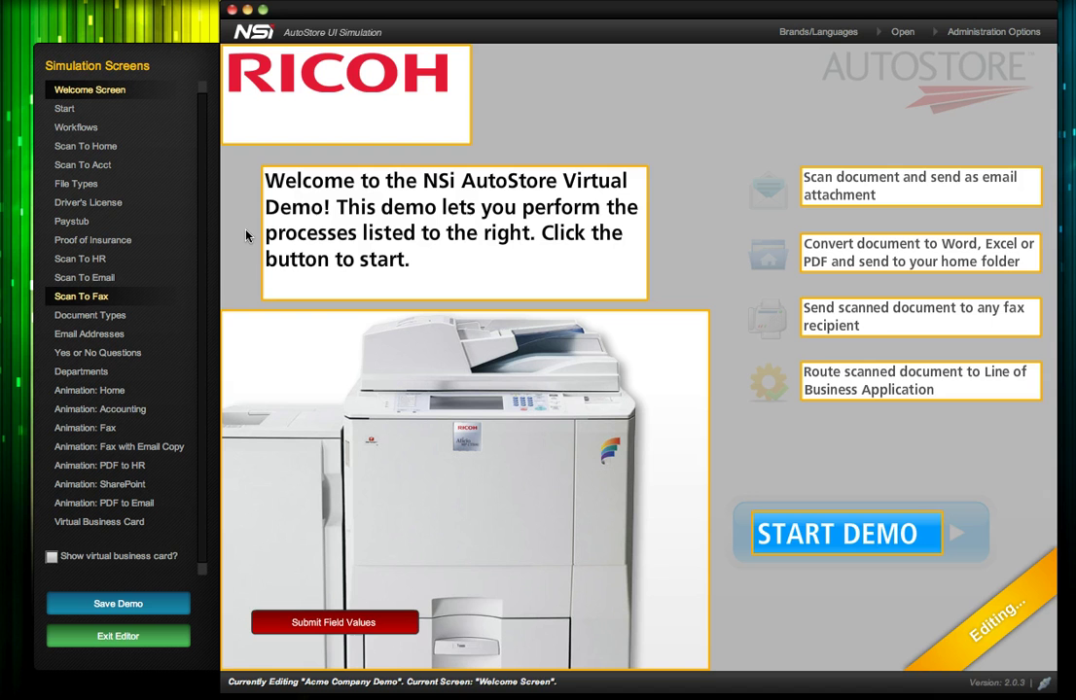
left_click(359, 93)
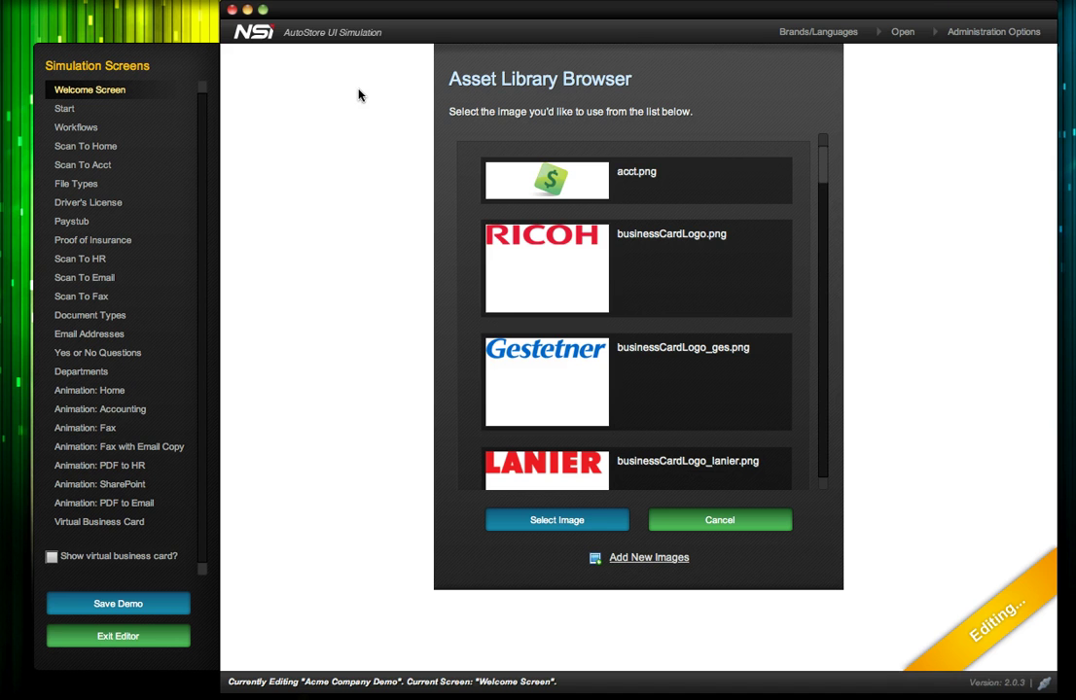
left_click(544, 374)
left_click(650, 560)
left_click(716, 260)
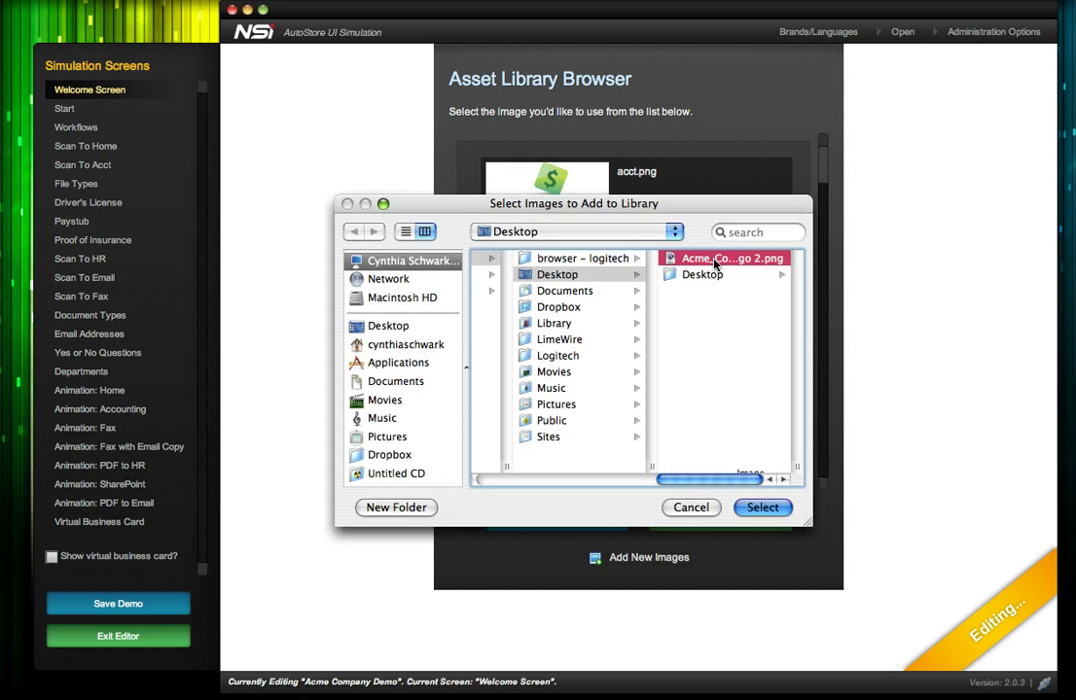
double_click(716, 260)
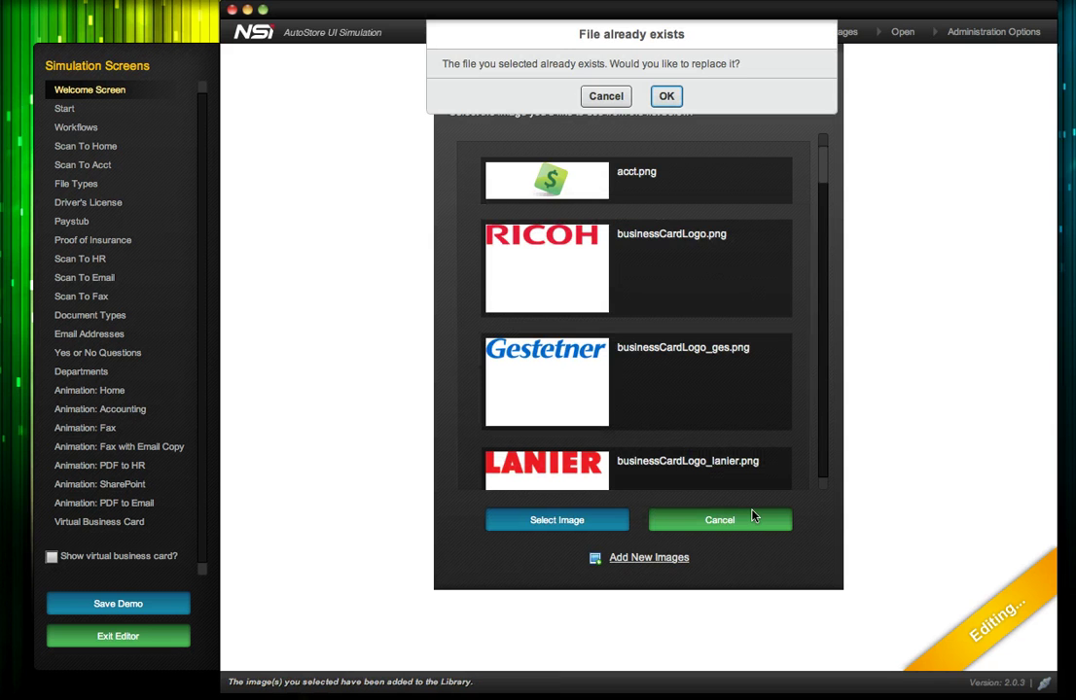
key("Return")
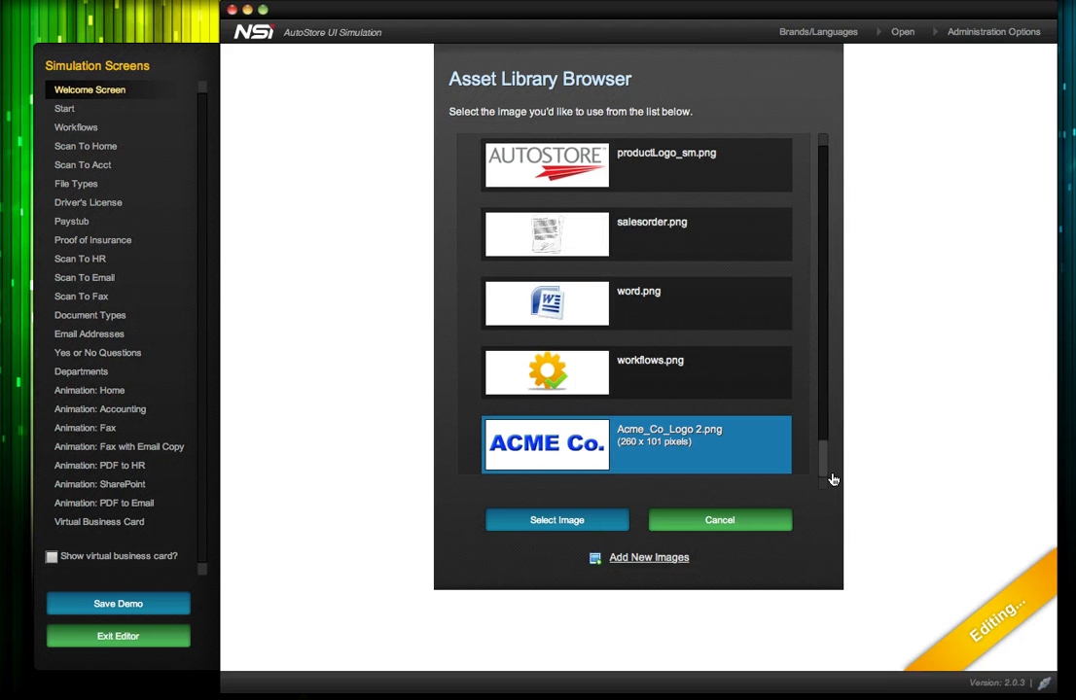
double_click(628, 458)
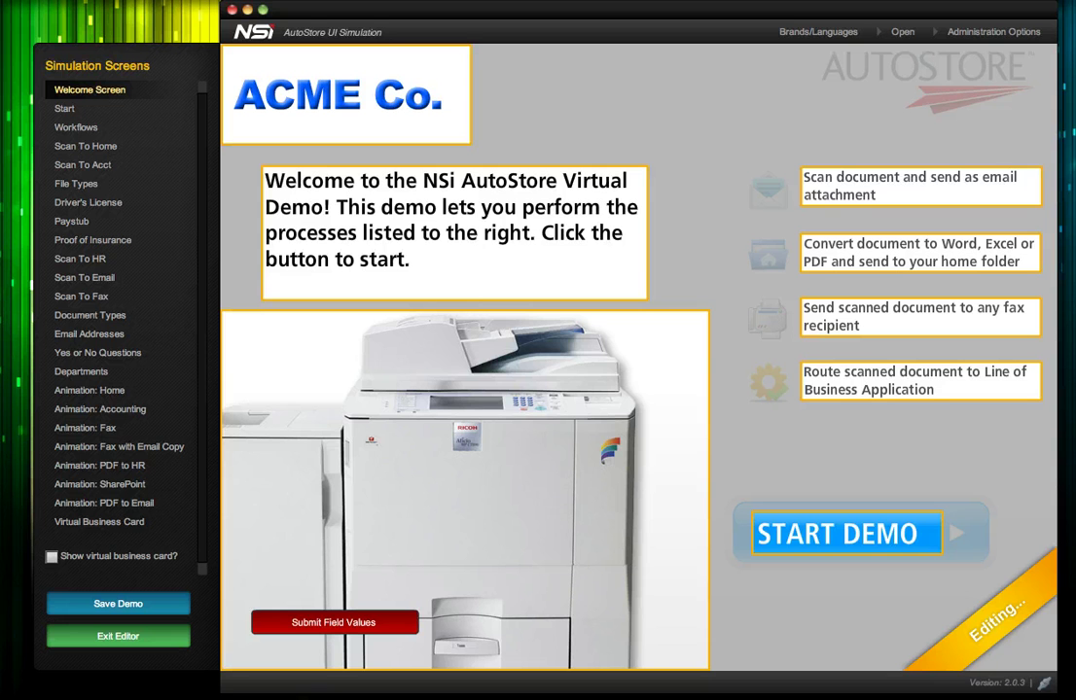
- Replace the Welcome Screen's main message with "Welcome Acme to the Demo!" and save the demo
key("super+a")
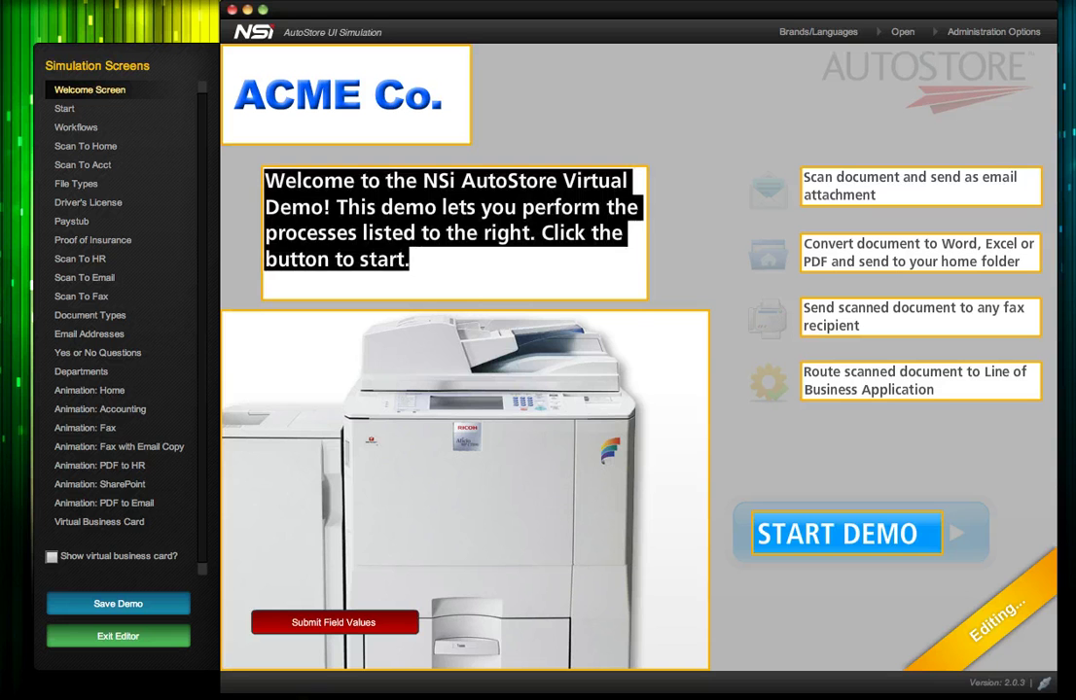
type("Wel")
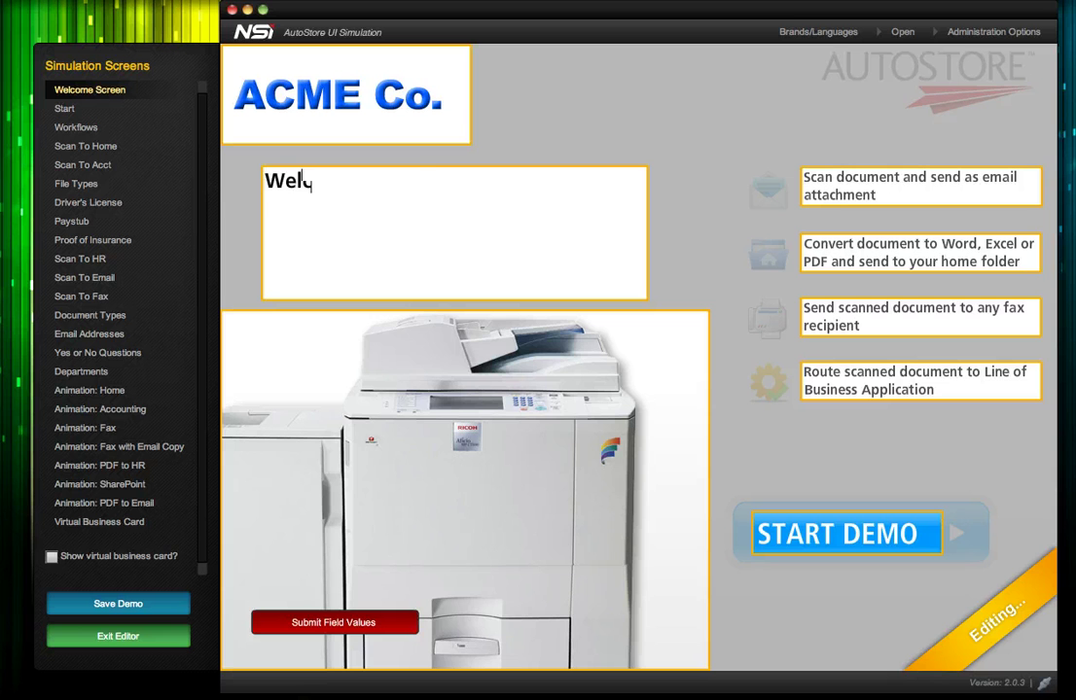
type("come Acme to the Demo")
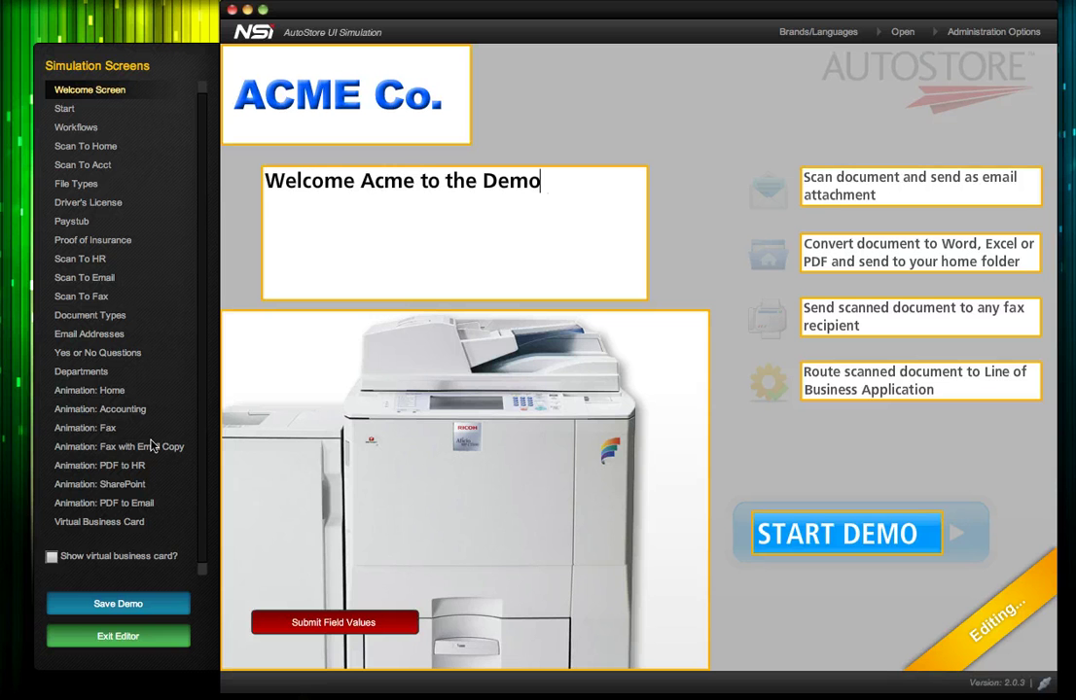
type("!")
left_click(125, 603)
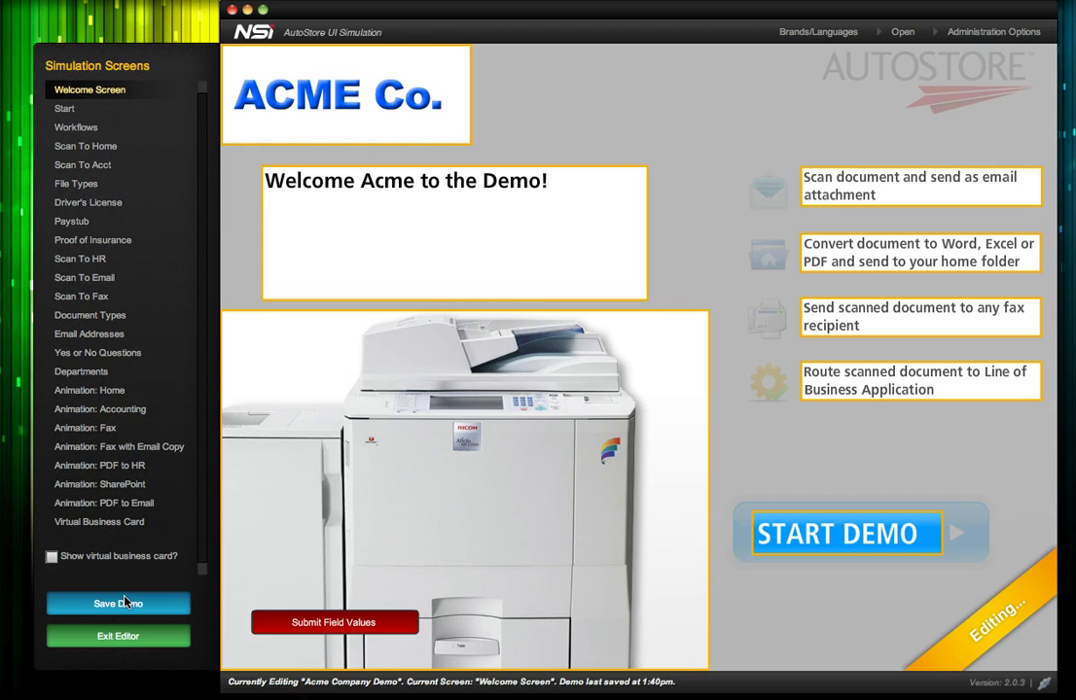
- Enable the virtual business card with the rep's name, the title "Sales Rep" and the phone number, and save the demo
left_click(52, 557)
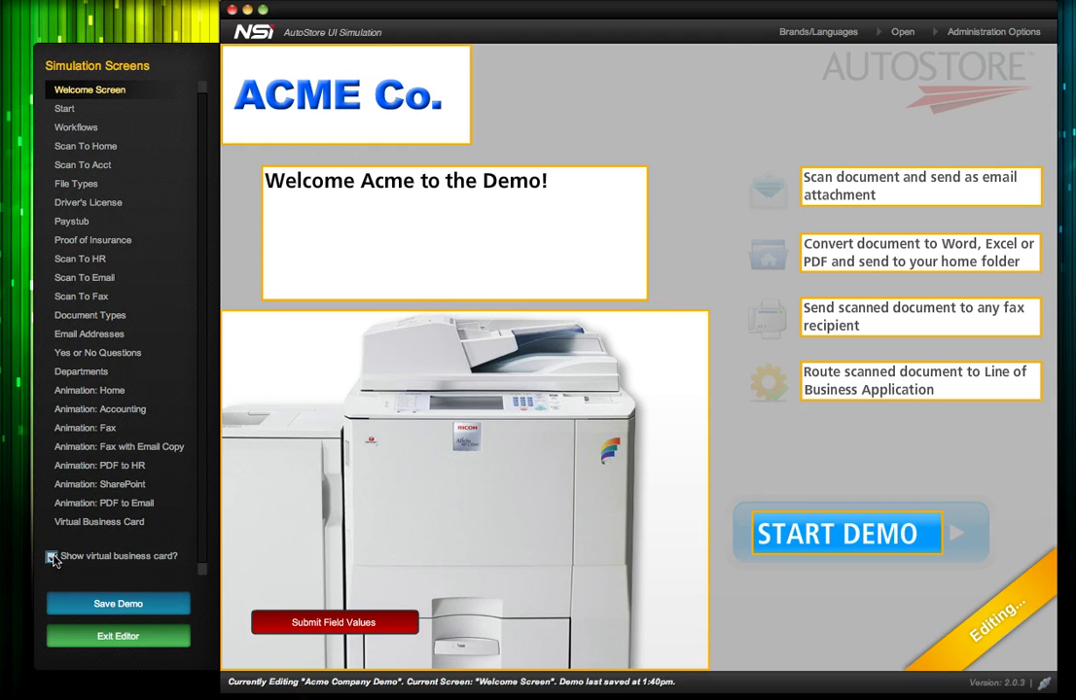
left_click(98, 525)
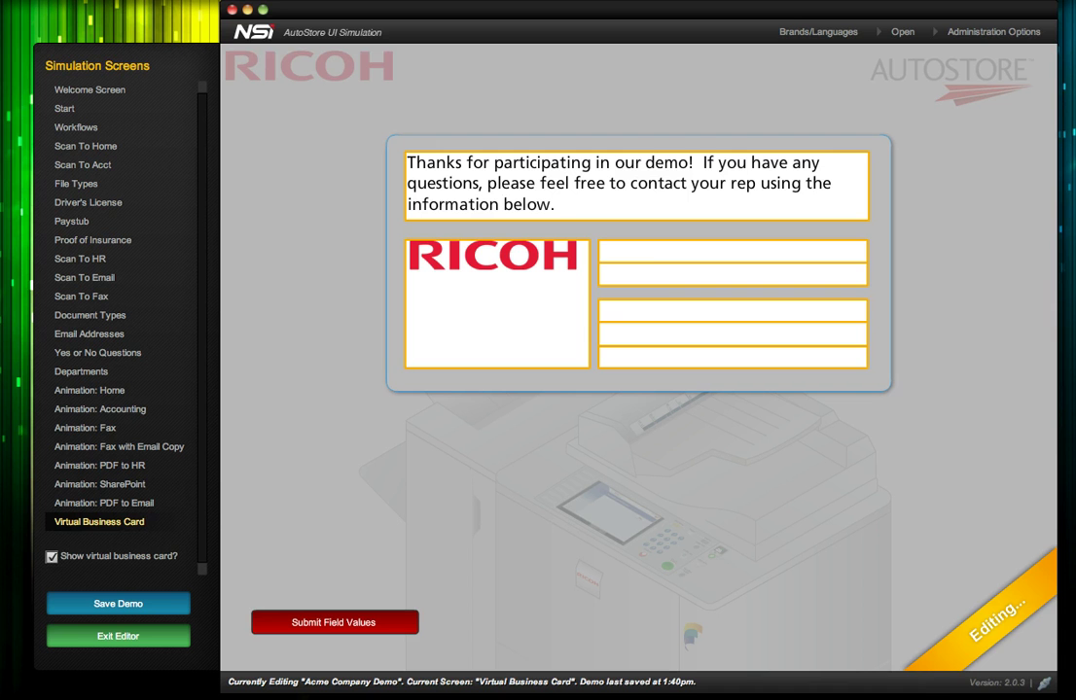
type("Jane Doe")
key("Tab")
type("S")
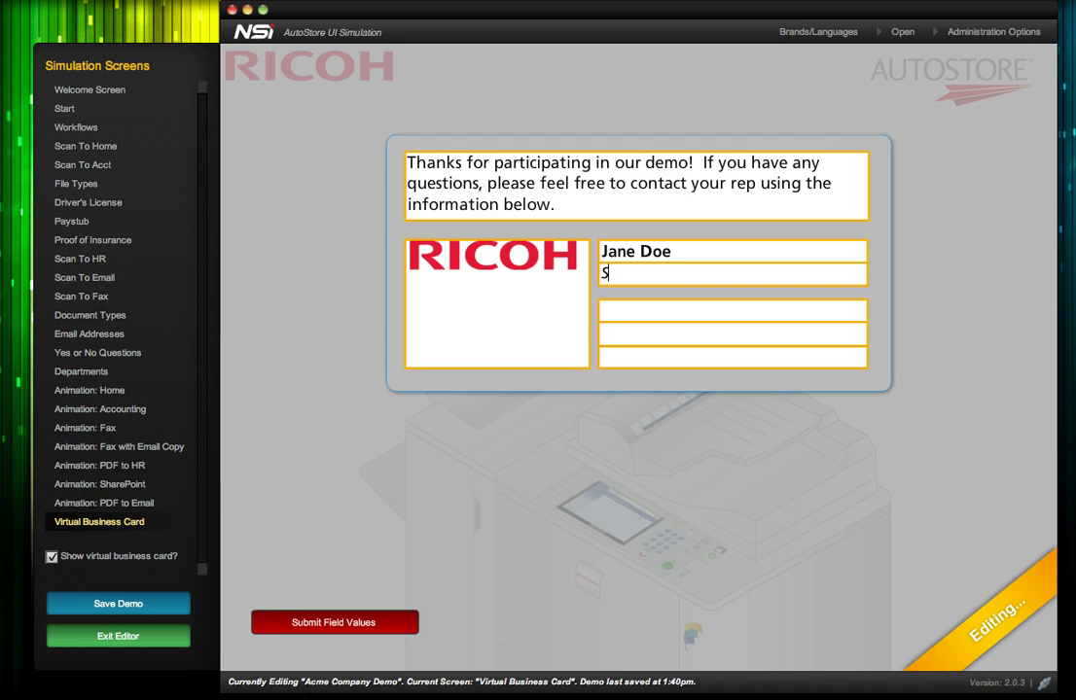
type("ales Rep")
key("Tab")
type("555.5555")
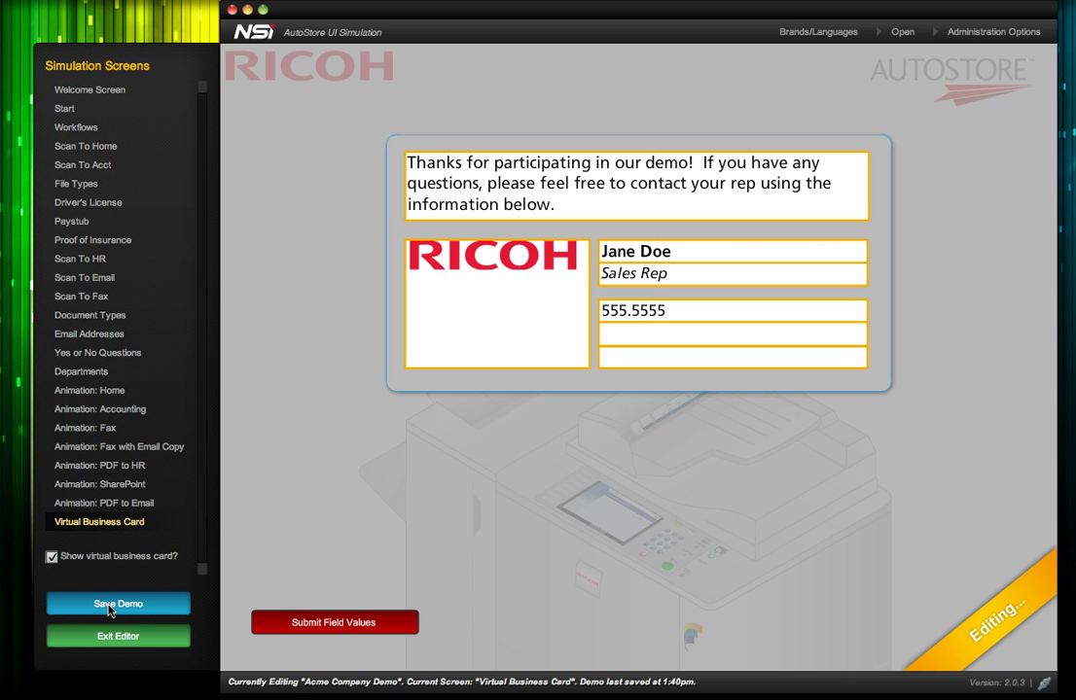
left_click(110, 608)
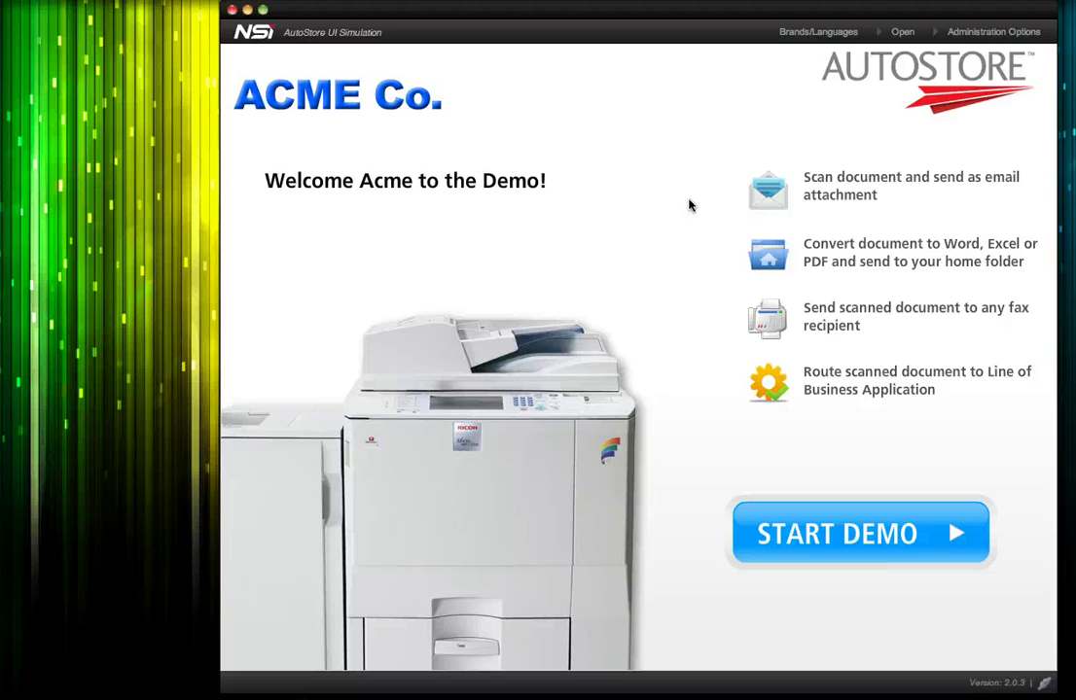
- Export the Acme Company Demo from the saved demos list to the Desktop folder
left_click(900, 33)
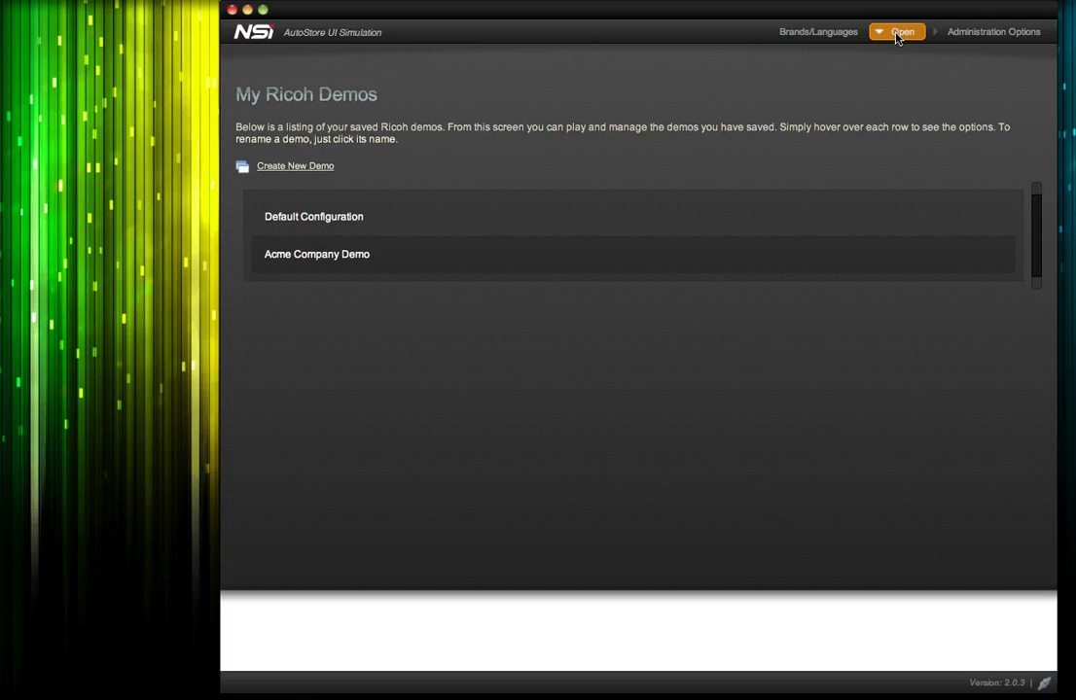
mouse_move(653, 270)
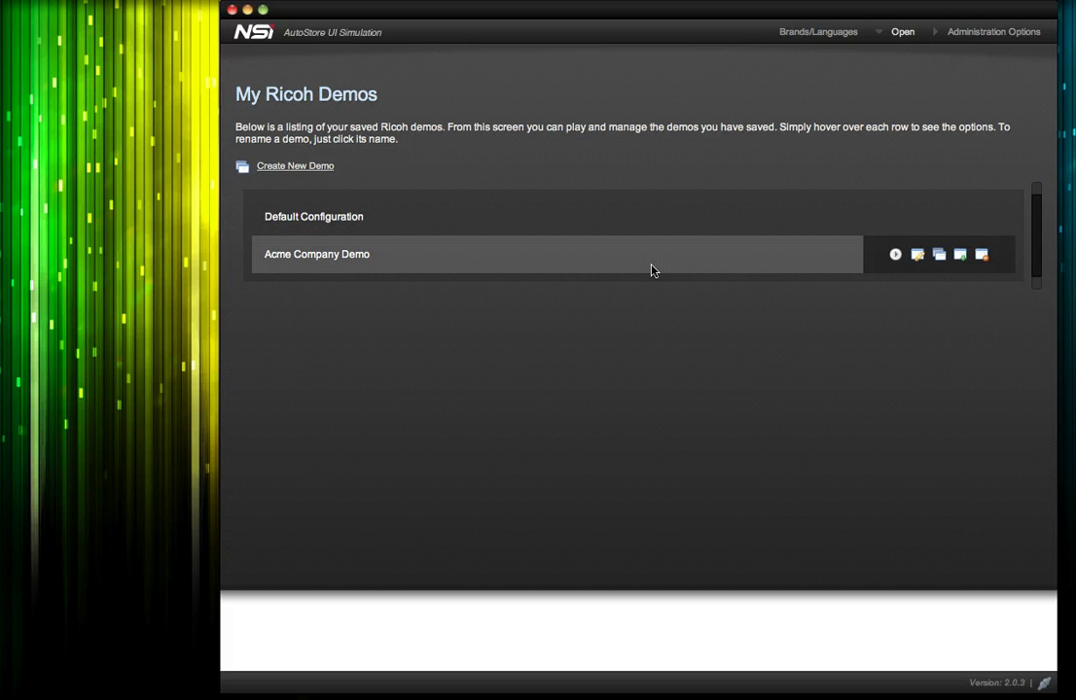
left_click(959, 257)
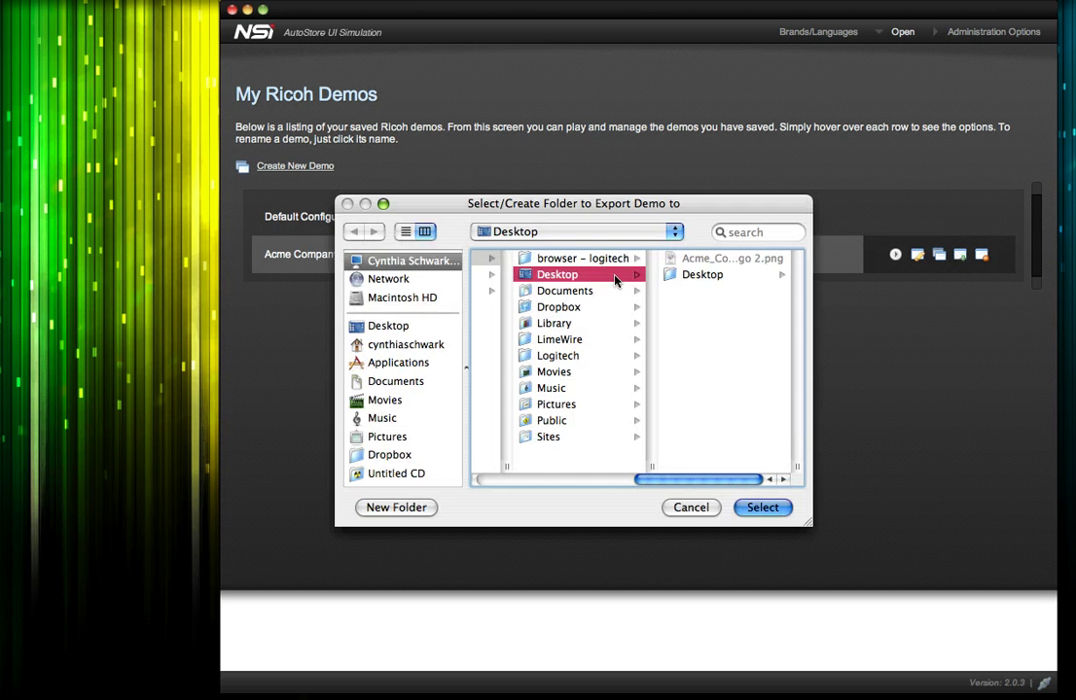
key("Return")
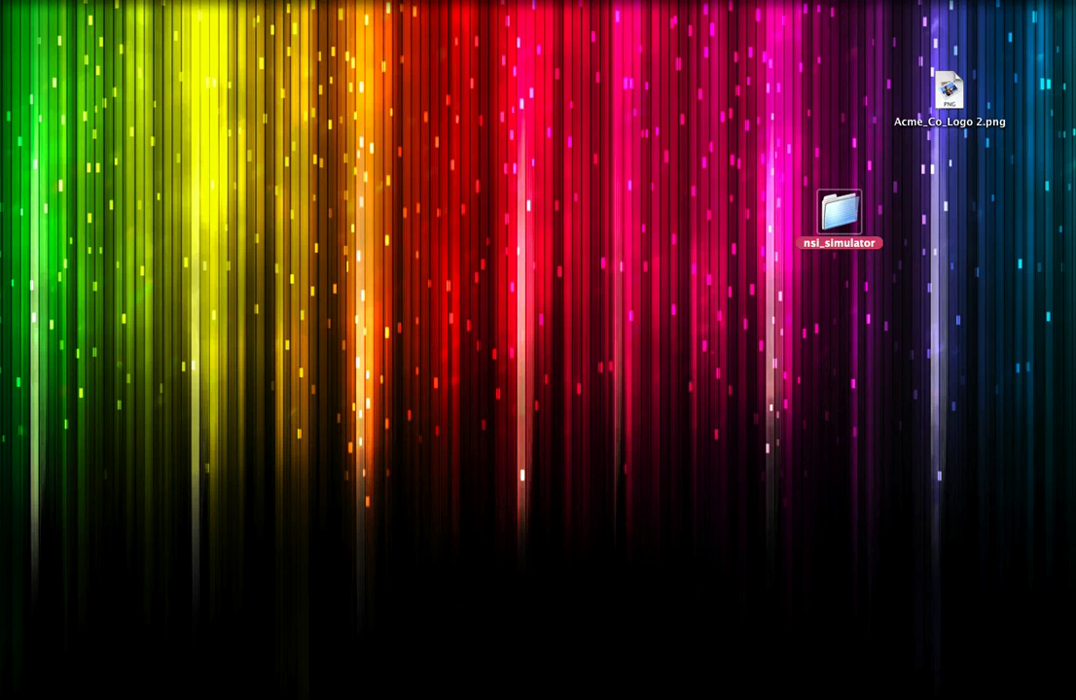
- Open the exported nsi_simulator folder on the desktop and play its start.html demo in the web browser through the Scan to PDF document feed
double_click(833, 218)
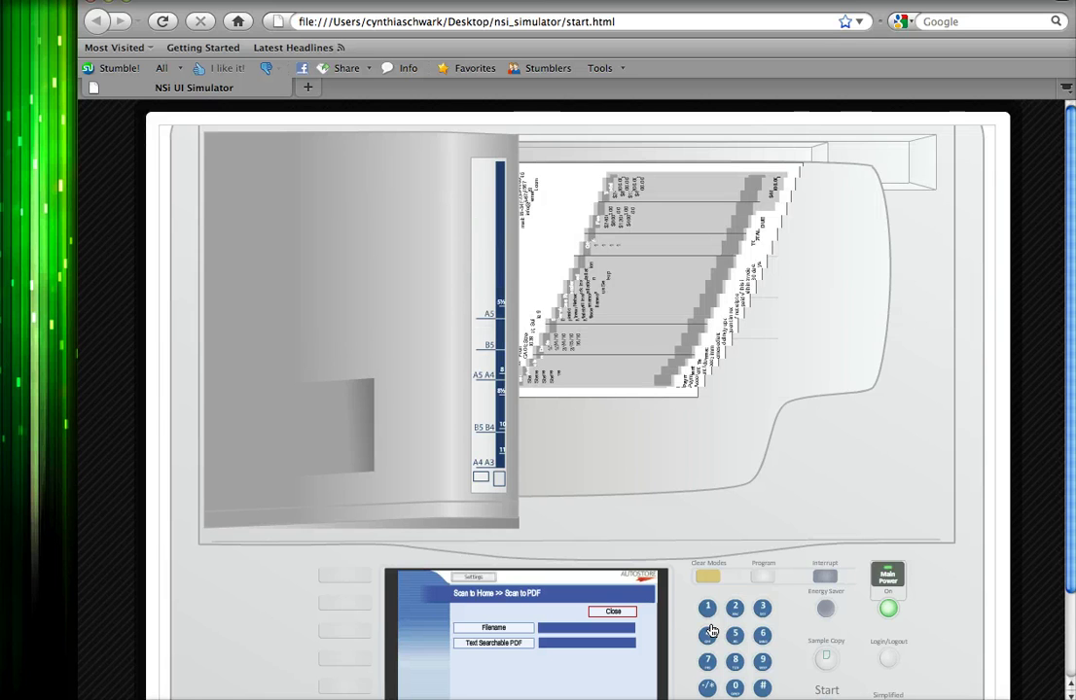
left_click(744, 334)
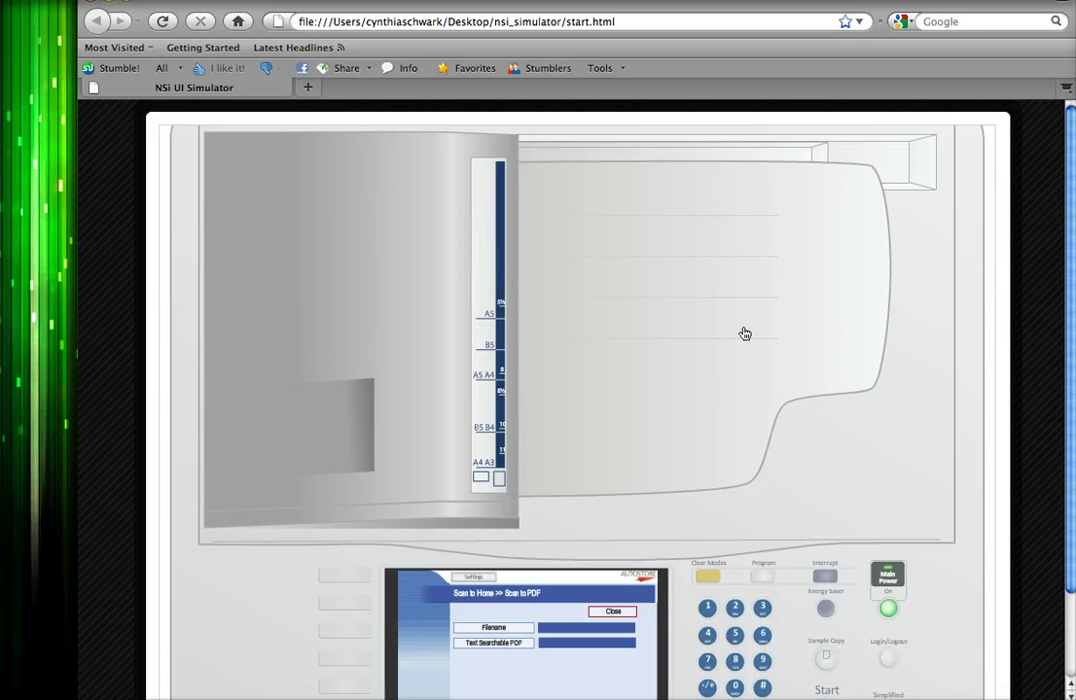